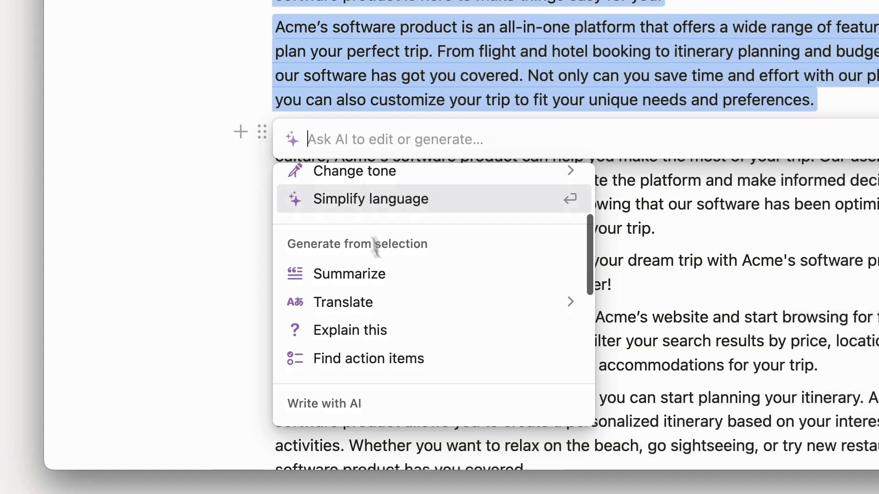
mouse_move(412, 303)
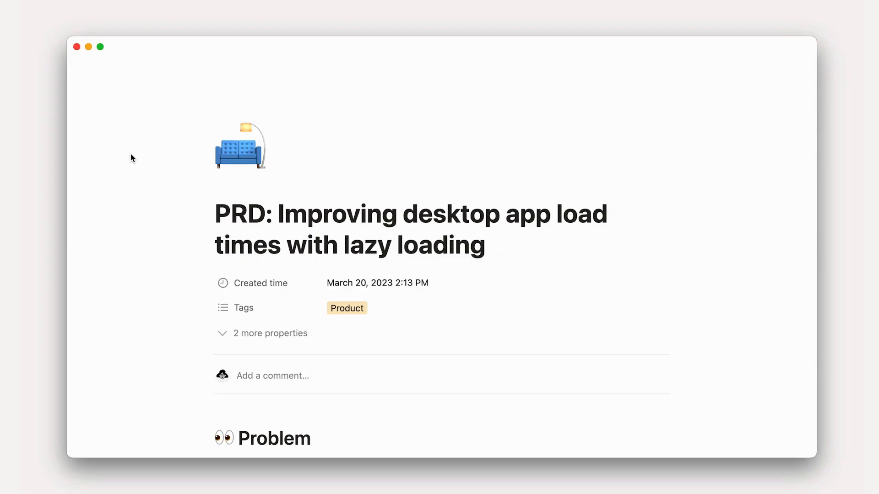
Have AI "explain in less technical terms" the three paragraphs under the lazy loading recommendation, and replace the original text with the result
scroll(131, 154, down, 5)
scroll(130, 153, down, 10)
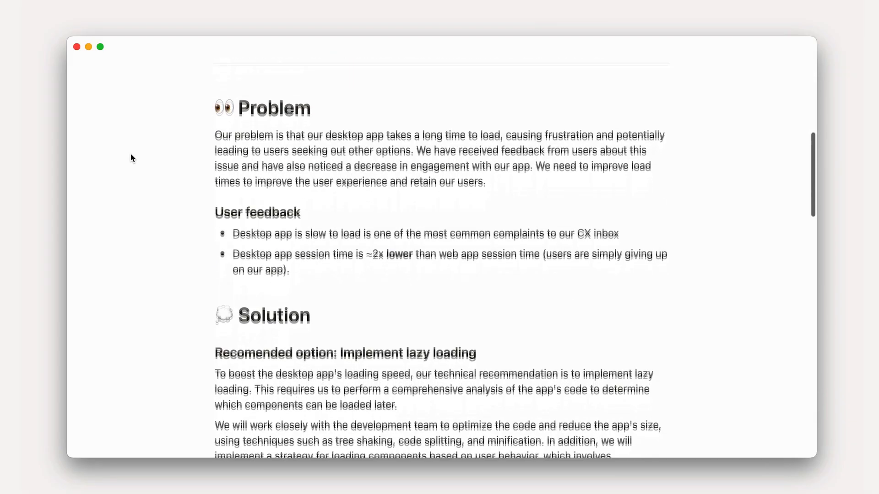
scroll(130, 154, down, 2)
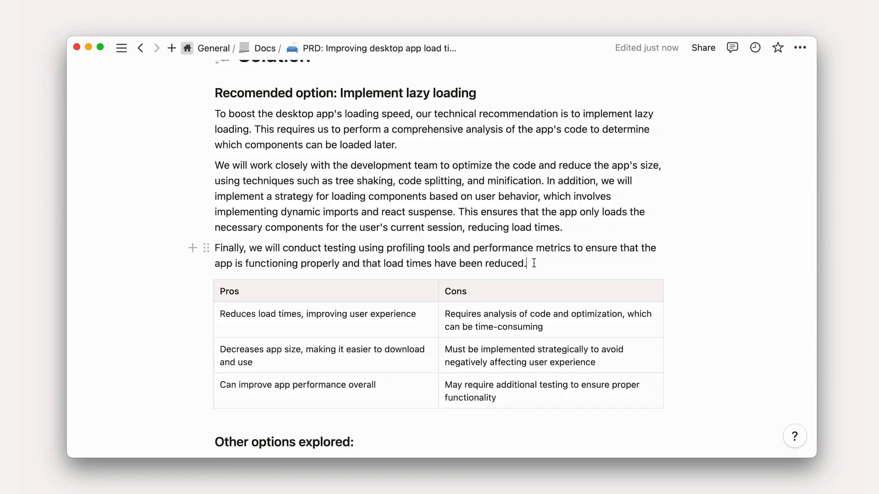
drag(478, 250, 201, 110)
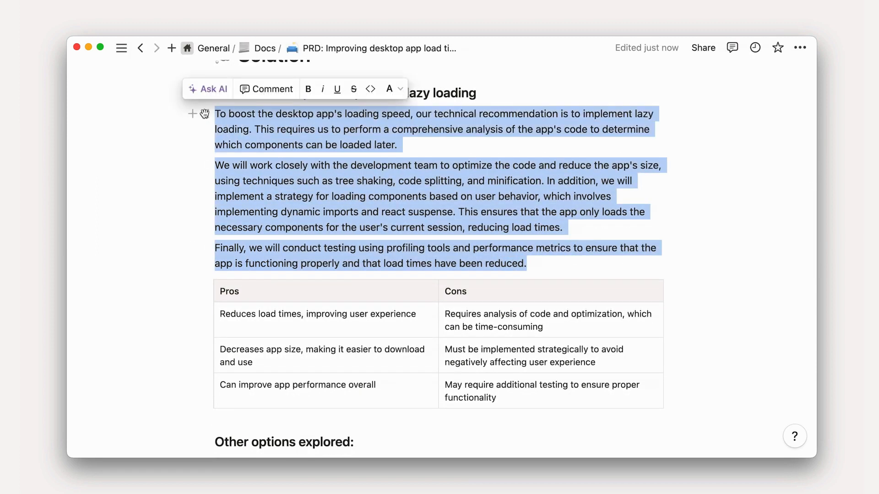
click(207, 89)
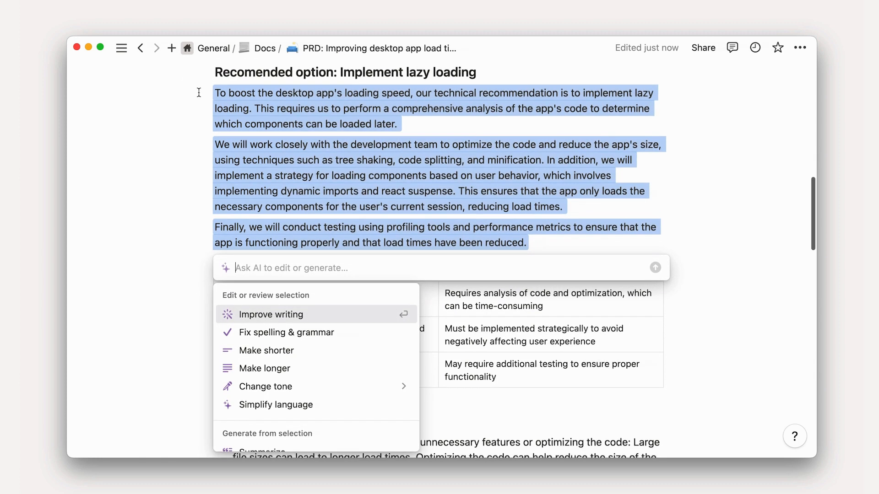
text(explai)
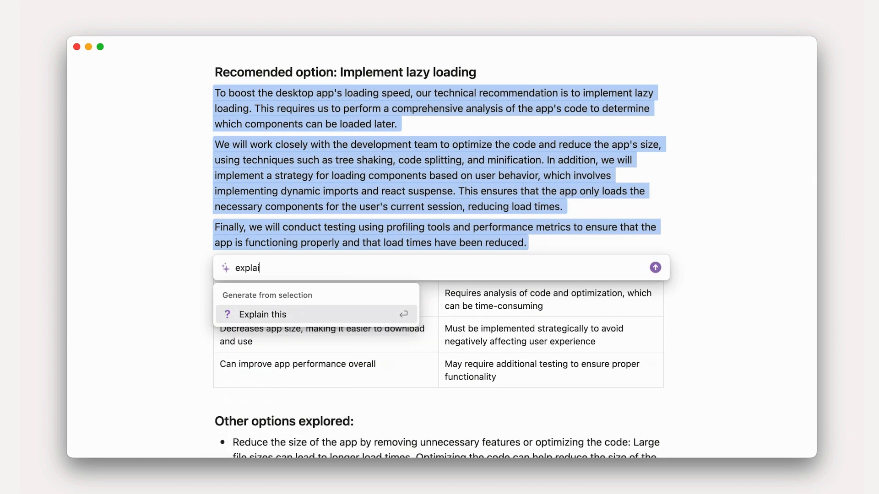
text(n in less technic)
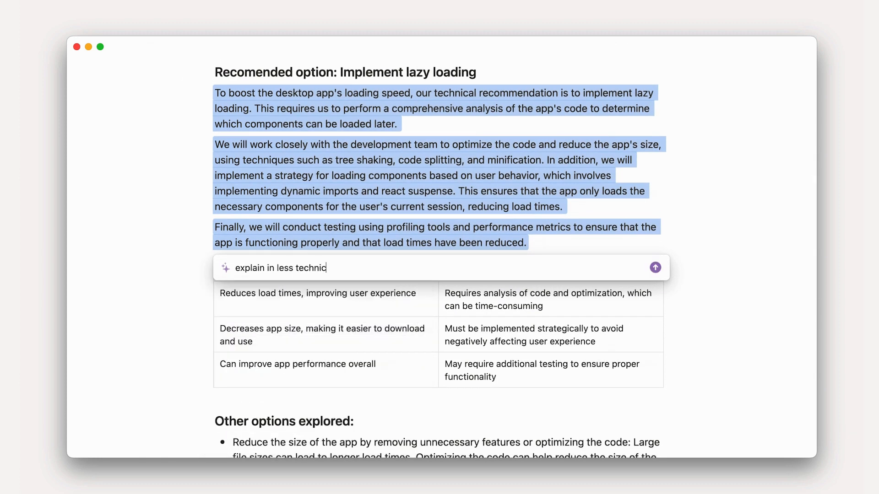
text(al terms)
key(Return)
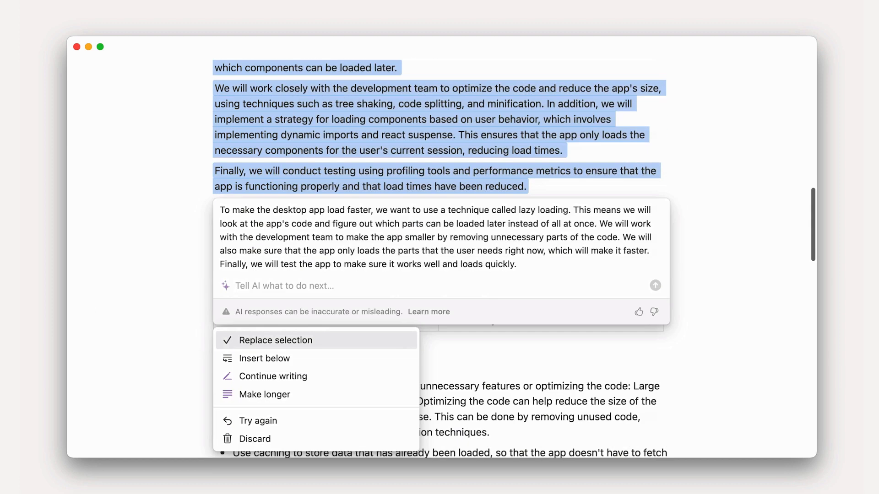
click(277, 342)
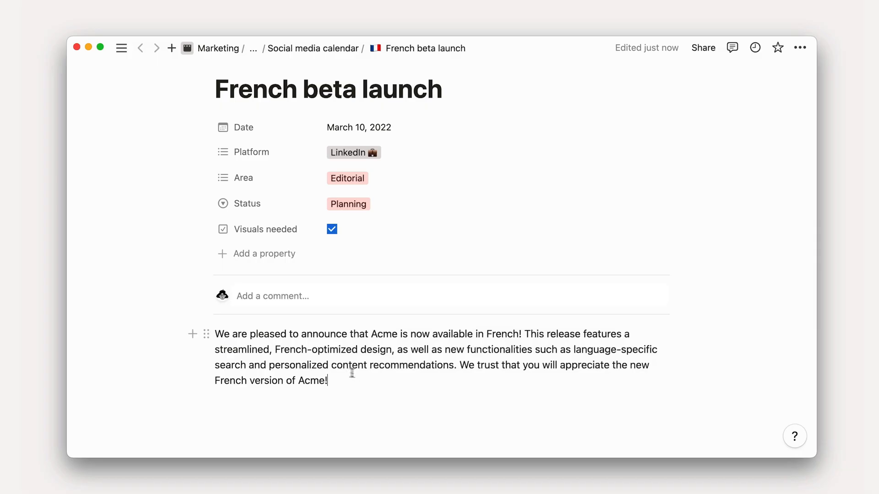
Change the tone of the French beta launch announcement to Friendly with AI and replace the original paragraph
drag(352, 372, 220, 335)
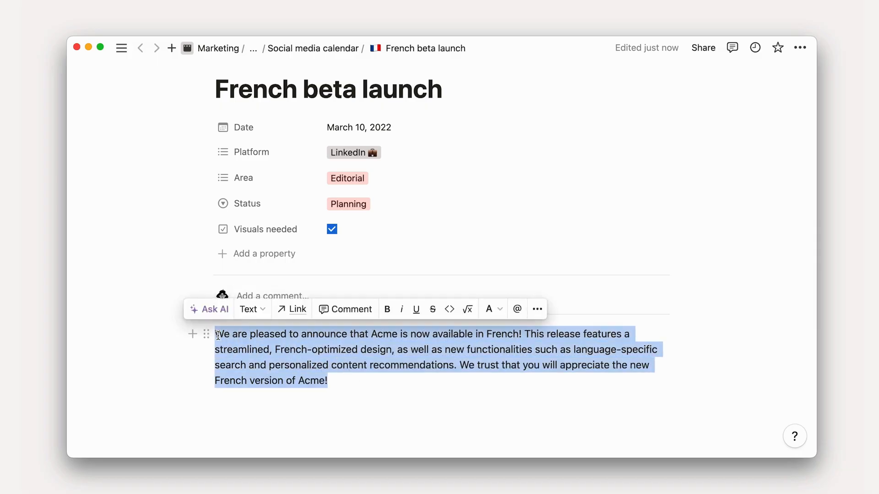
click(214, 310)
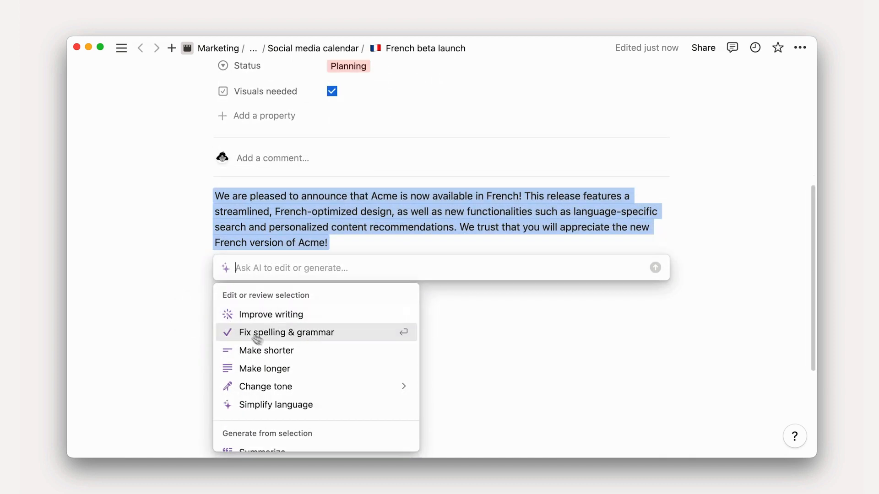
mouse_move(338, 390)
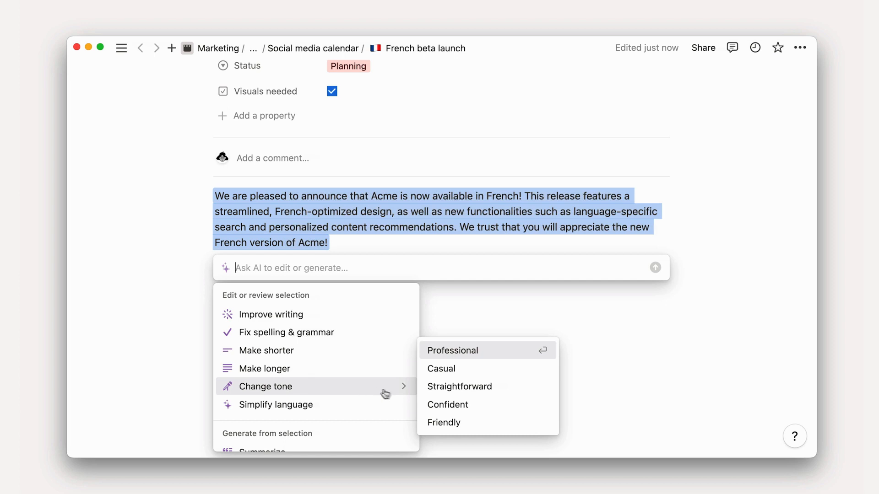
click(458, 424)
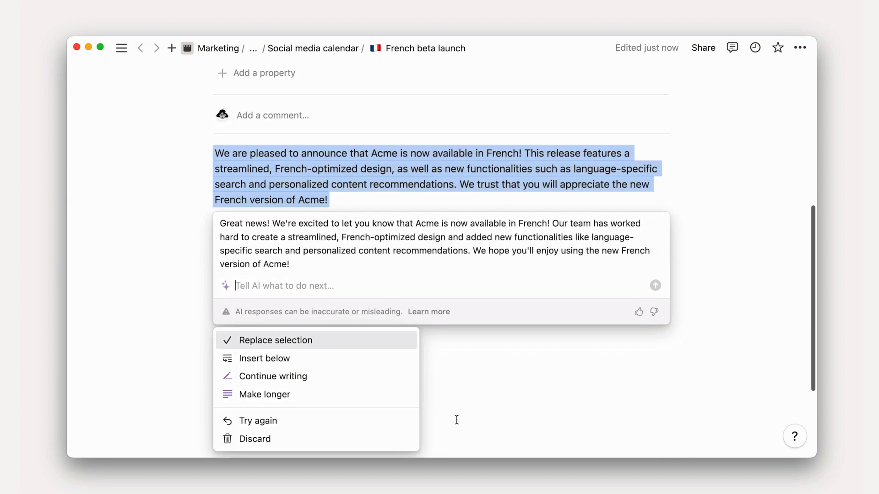
click(394, 343)
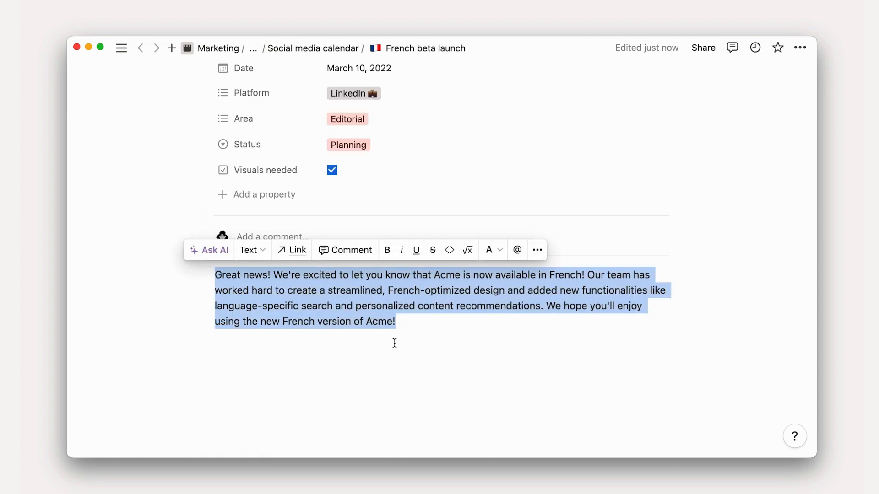
click(423, 329)
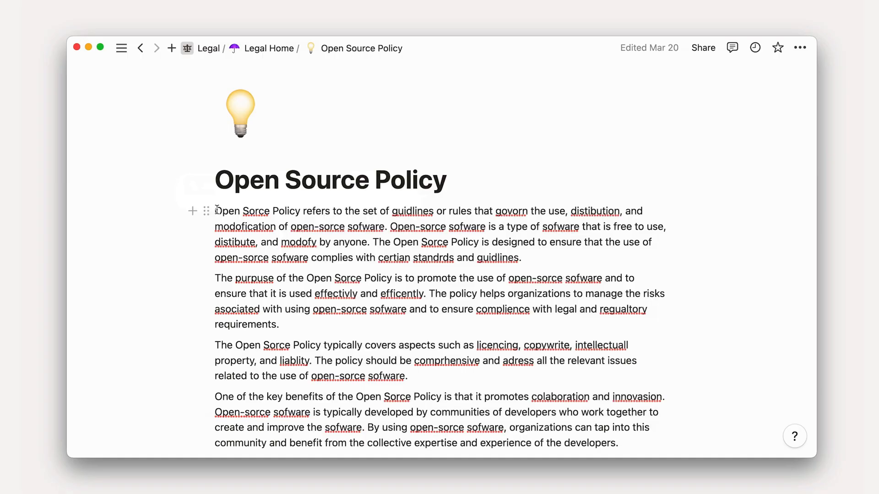
Fix the spelling and grammar of the whole Open Source Policy text with AI and replace the original
scroll(219, 204, down, 7)
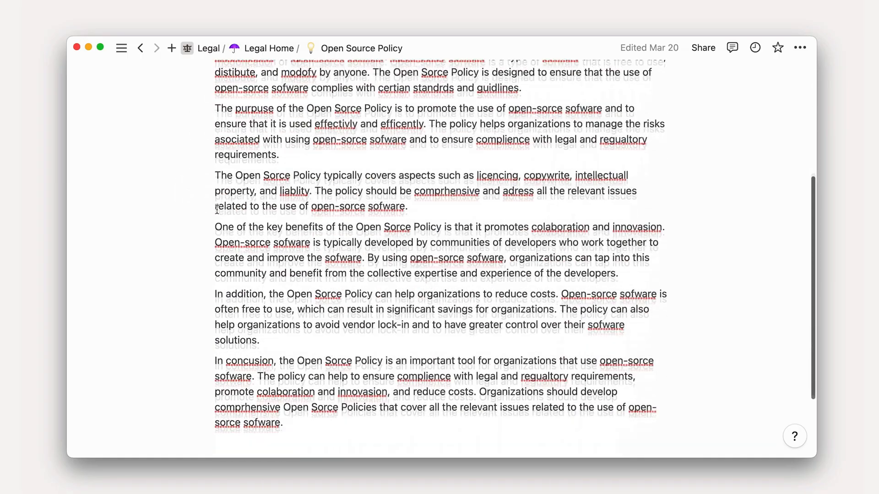
drag(294, 371, 214, 98)
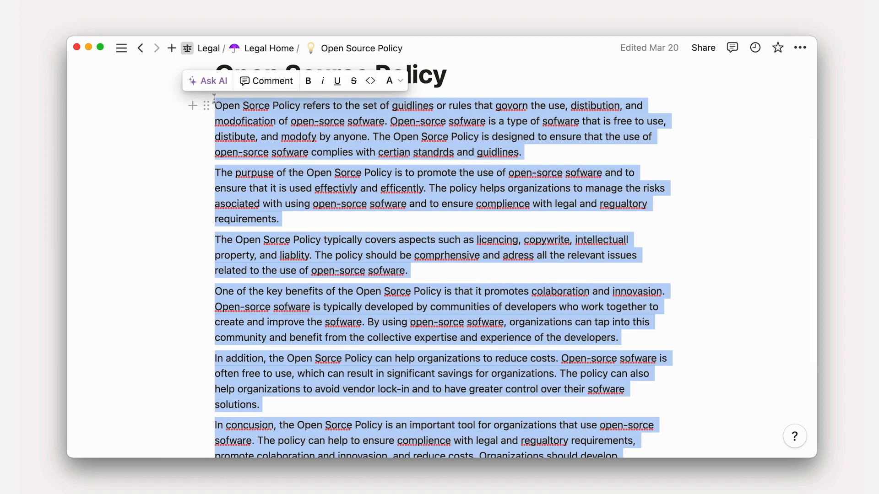
click(213, 83)
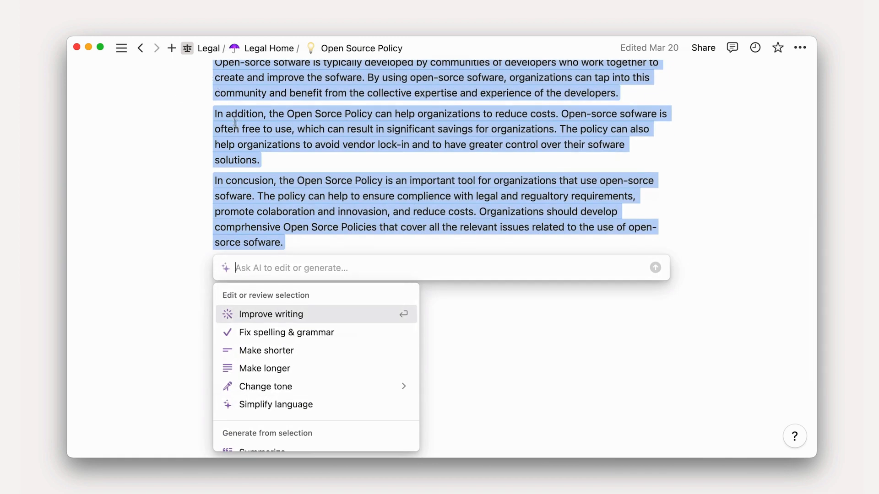
click(284, 334)
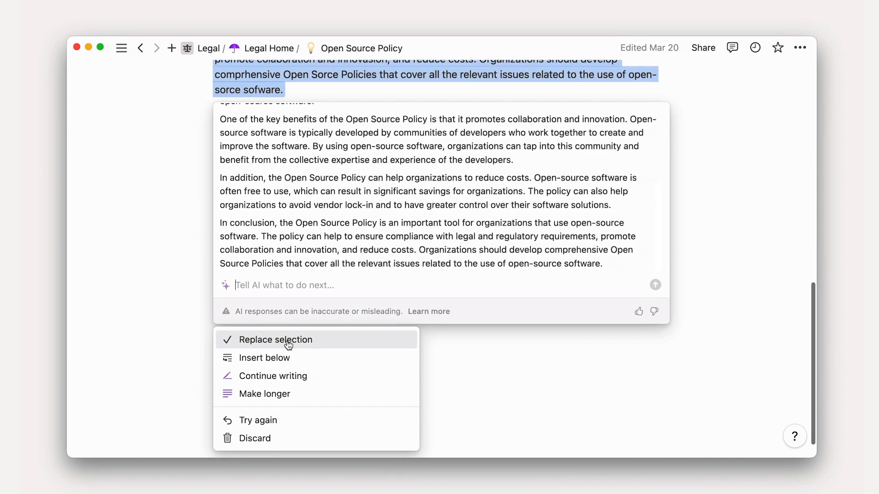
click(288, 344)
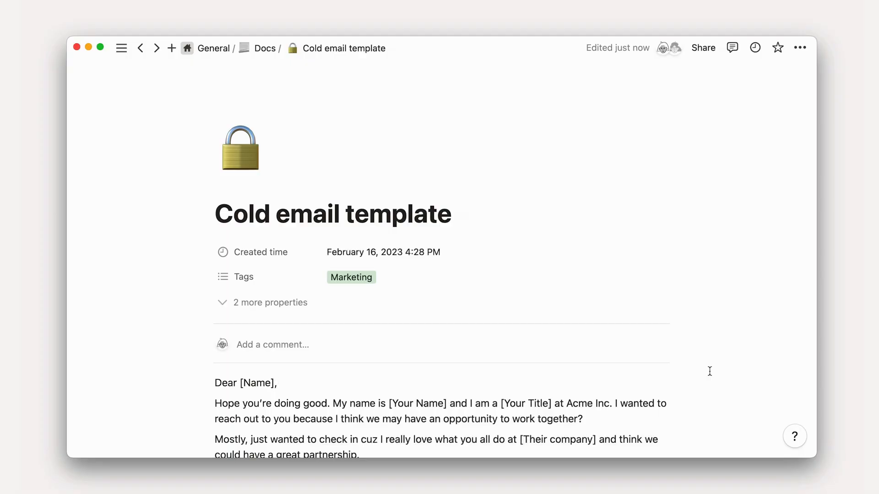
Improve the writing of the whole cold email, from greeting to signature, with AI and replace the original text
scroll(709, 371, down, 5)
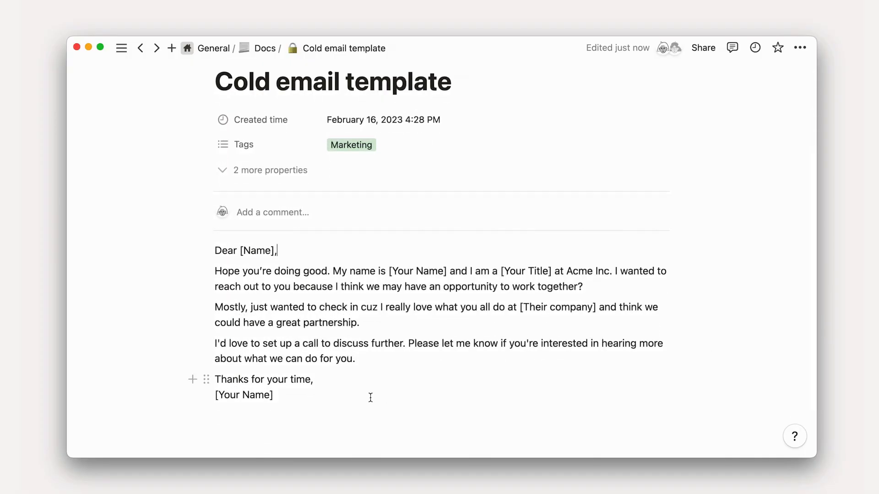
drag(285, 397, 212, 245)
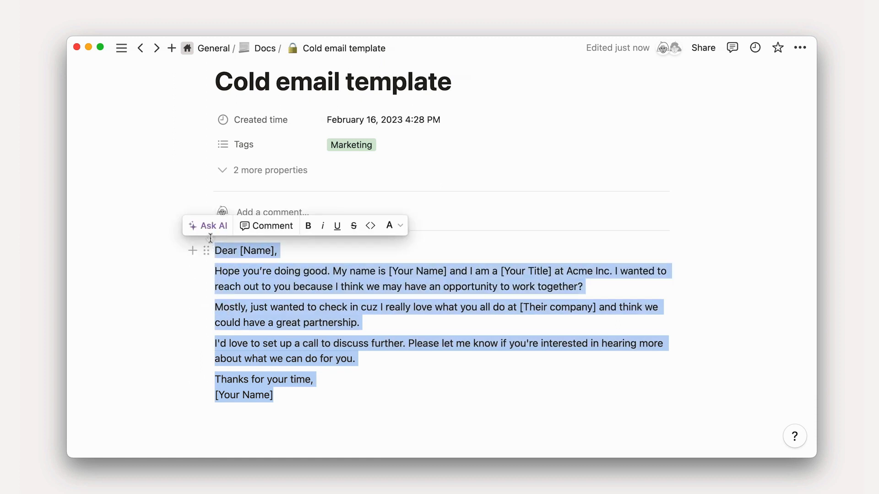
click(209, 227)
click(269, 312)
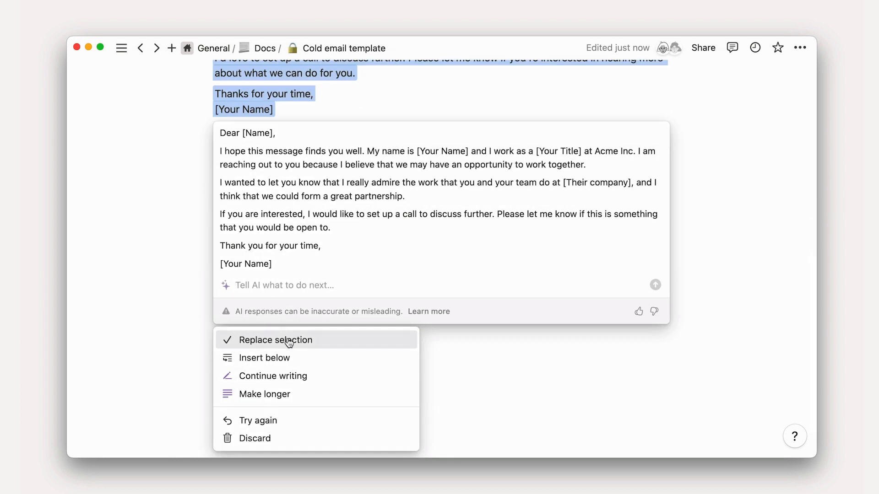
click(288, 341)
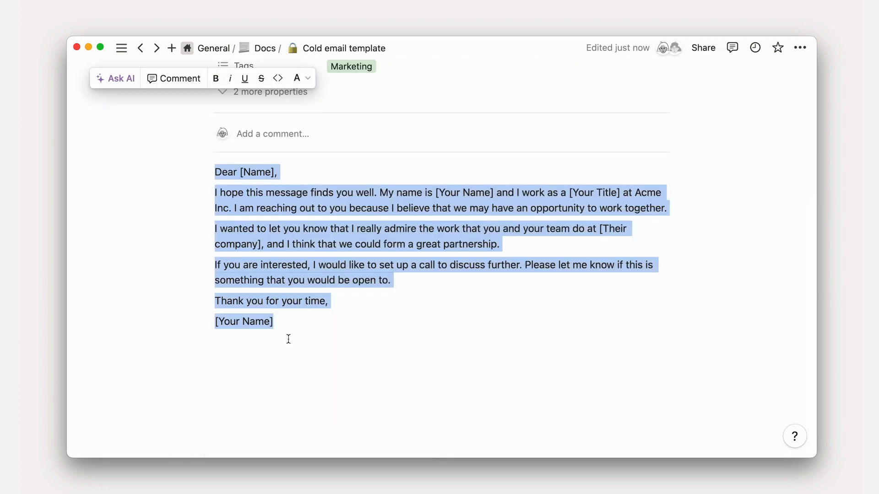
click(289, 338)
scroll(288, 339, up, 5)
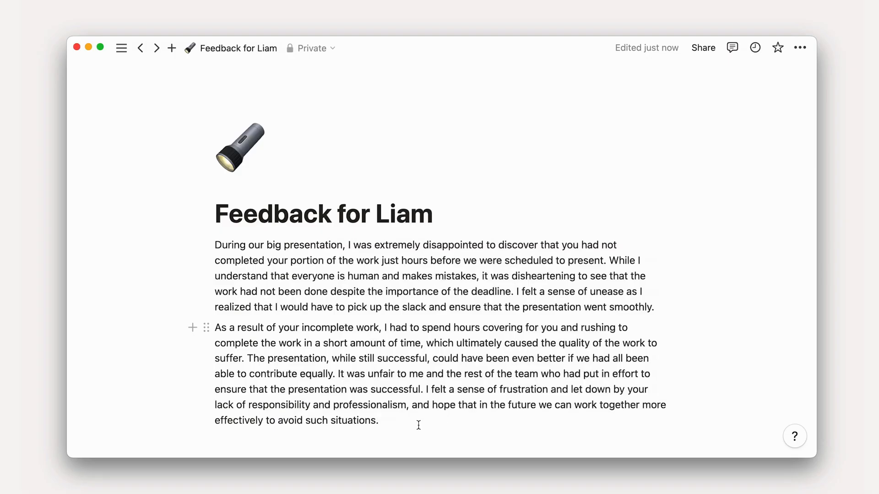
Make the two feedback paragraphs shorter with AI and replace the original text with the condensed version
drag(400, 414, 217, 239)
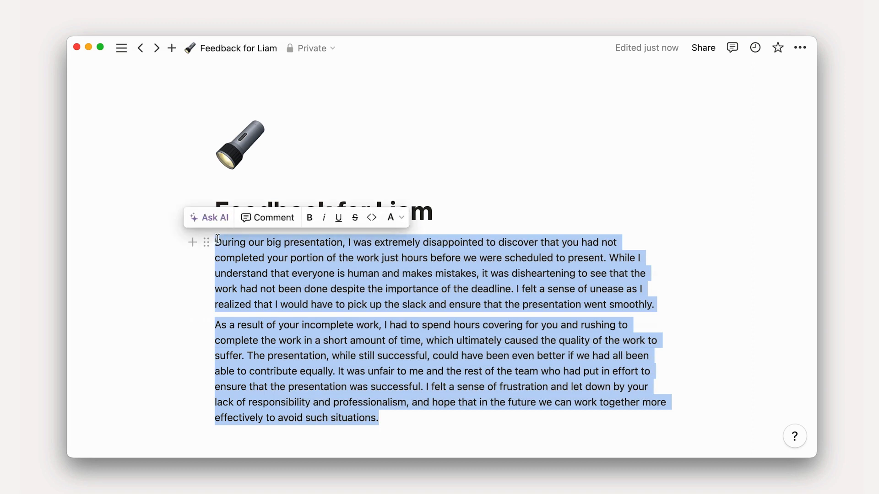
click(217, 228)
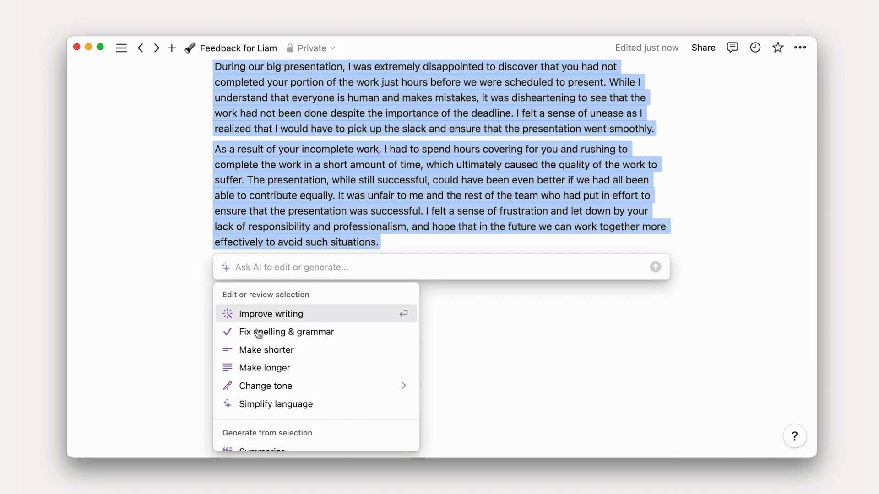
click(273, 357)
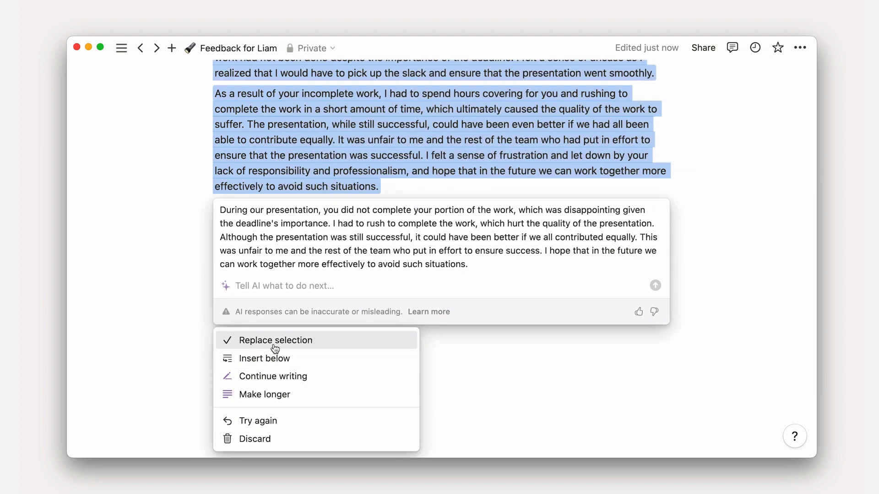
click(274, 348)
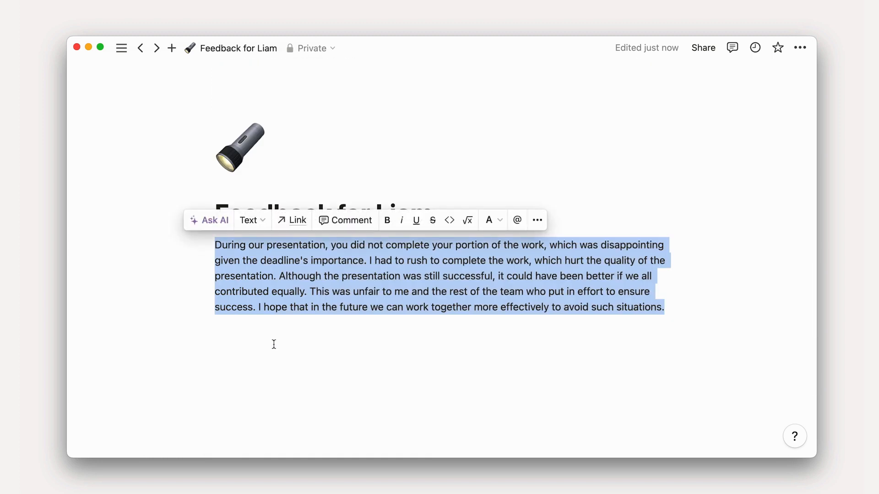
Change the tone of the shortened feedback paragraph to Friendly with AI
click(210, 221)
mouse_move(359, 386)
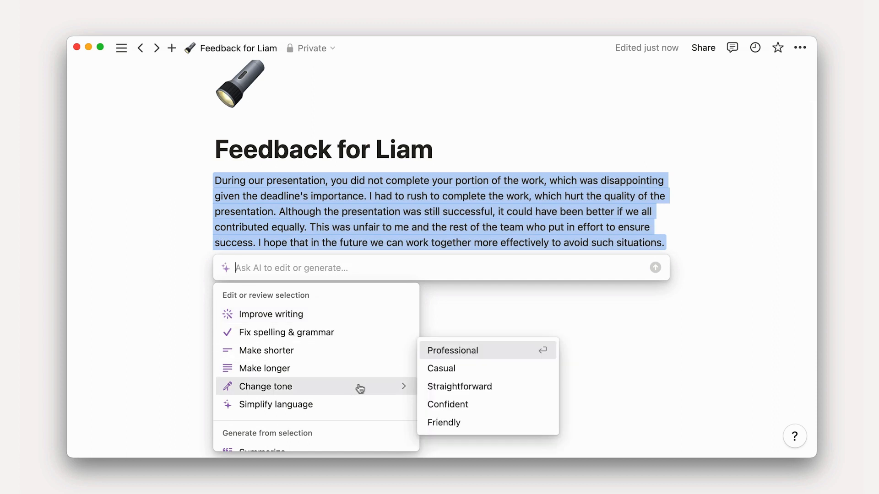
click(457, 421)
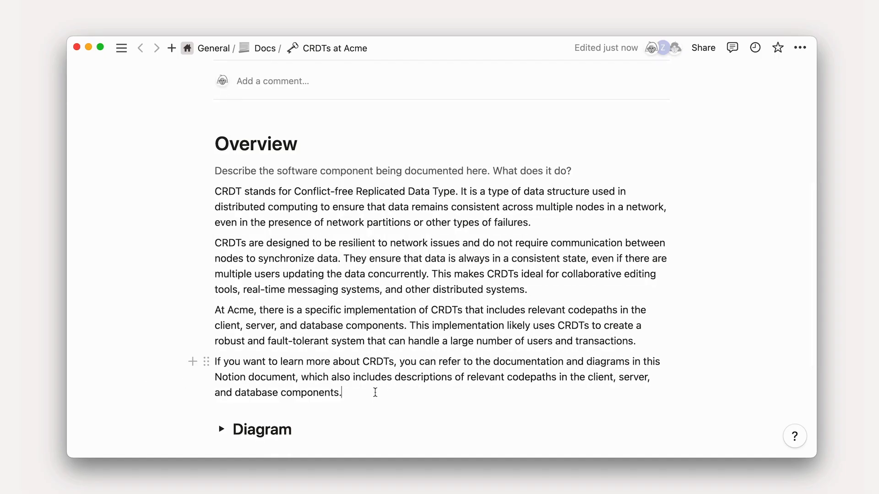
Ask AI to make the four CRDT paragraphs under the Overview heading easier, and replace the original text with the result
drag(376, 392, 206, 187)
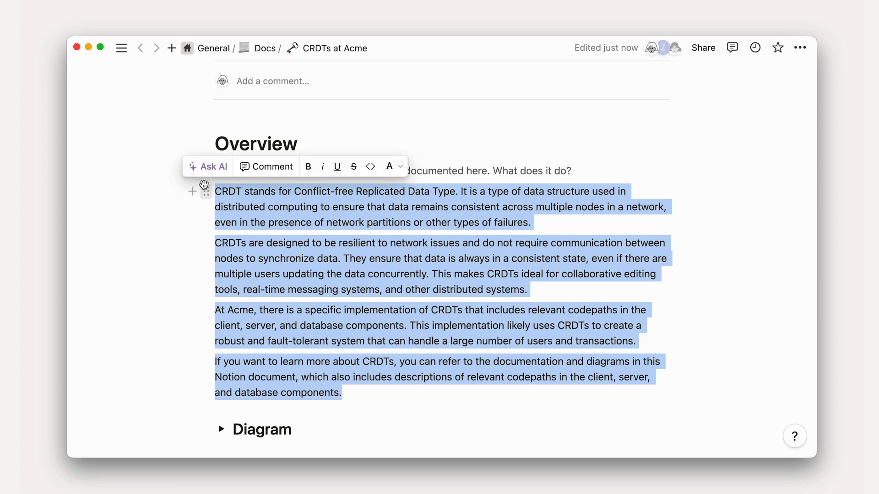
click(203, 167)
text(Make this eas)
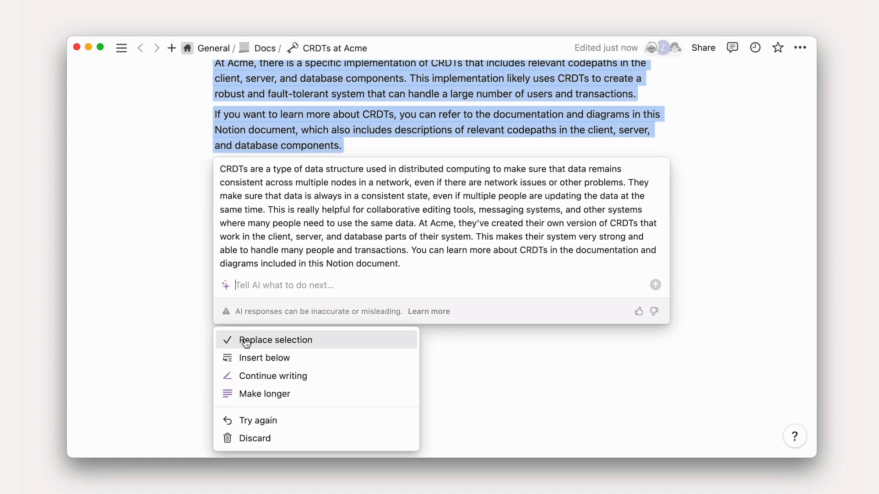
click(246, 340)
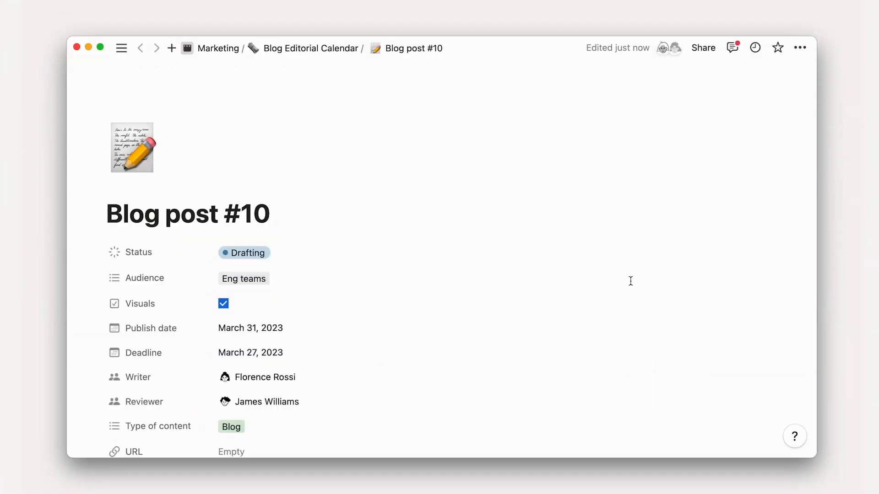
Fix the spelling and grammar of the Intro and Morning sections' opening text in Blog post #10 with AI and replace the original
scroll(630, 281, down, 10)
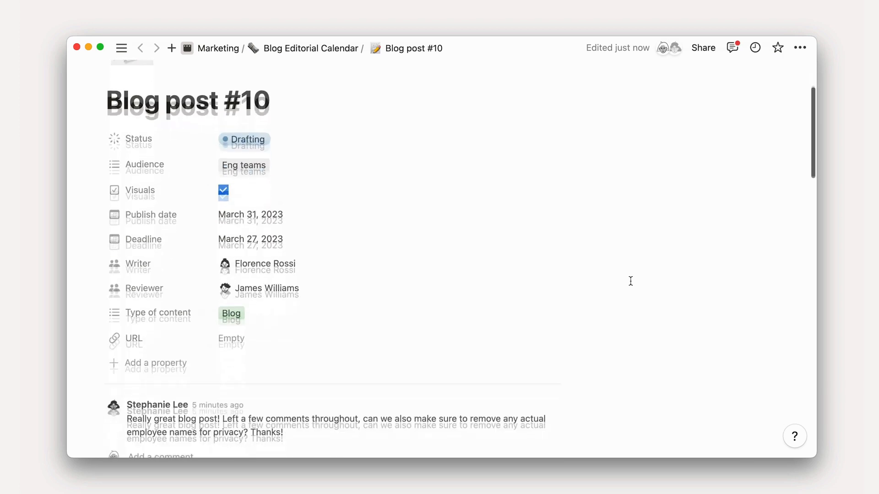
scroll(630, 281, down, 10)
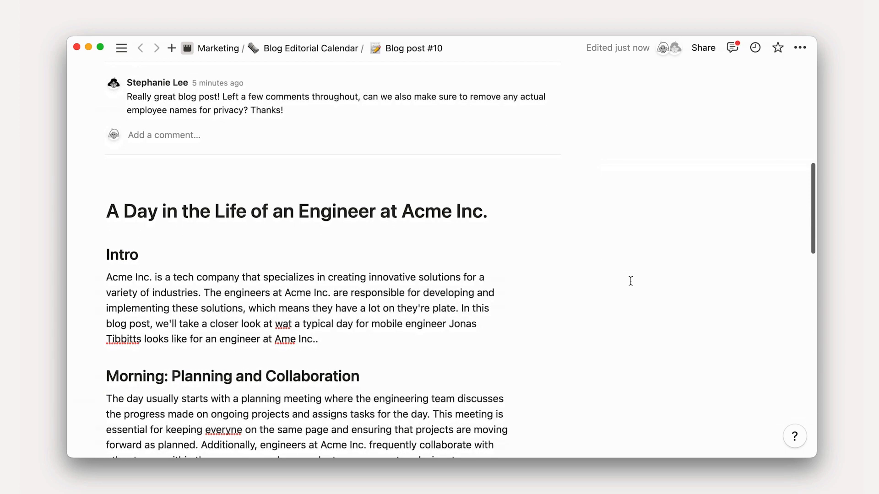
scroll(631, 281, down, 10)
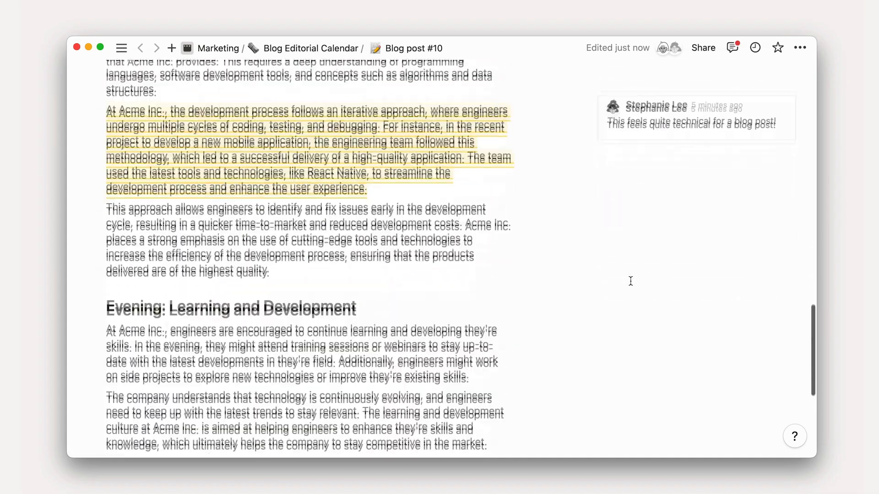
scroll(630, 281, up, 8)
scroll(630, 281, up, 6)
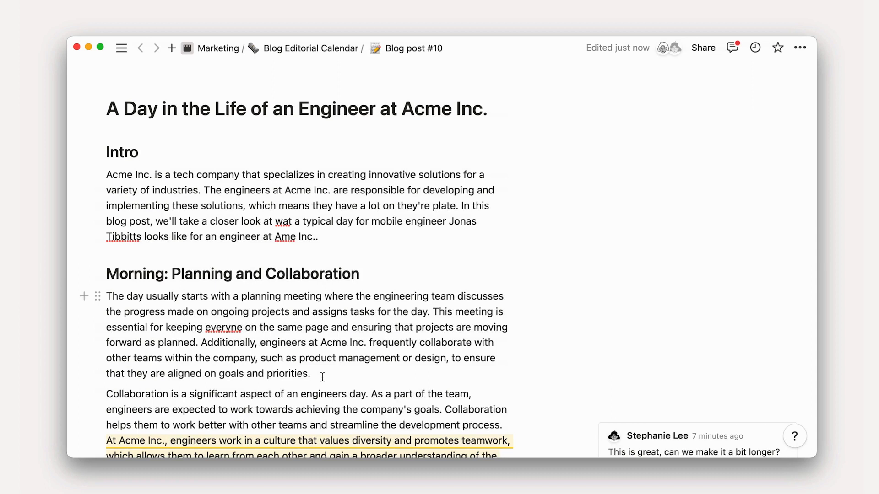
drag(311, 373, 107, 167)
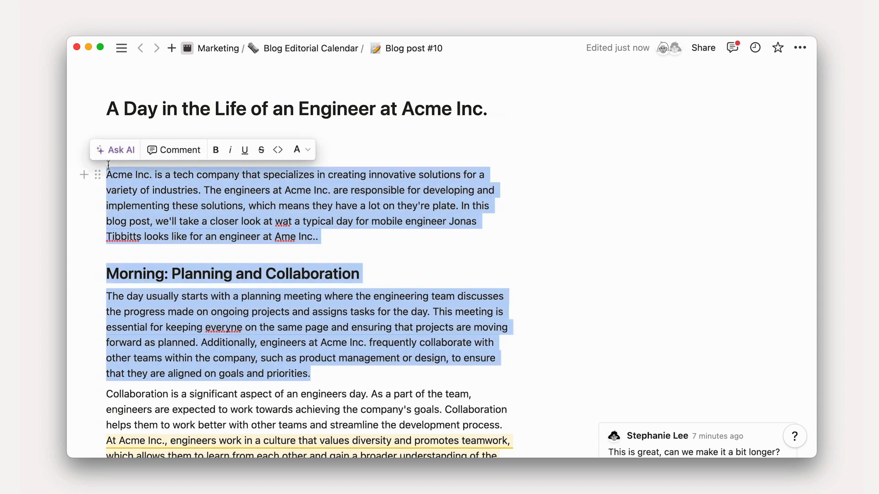
click(113, 158)
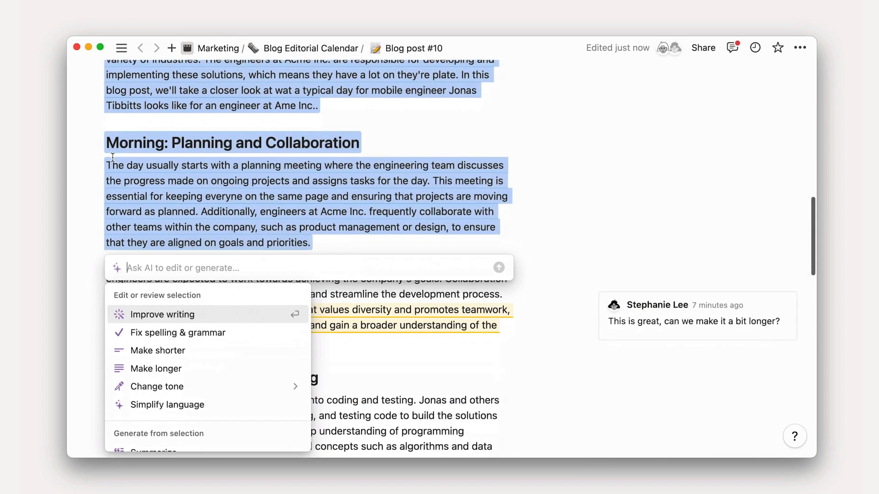
click(168, 331)
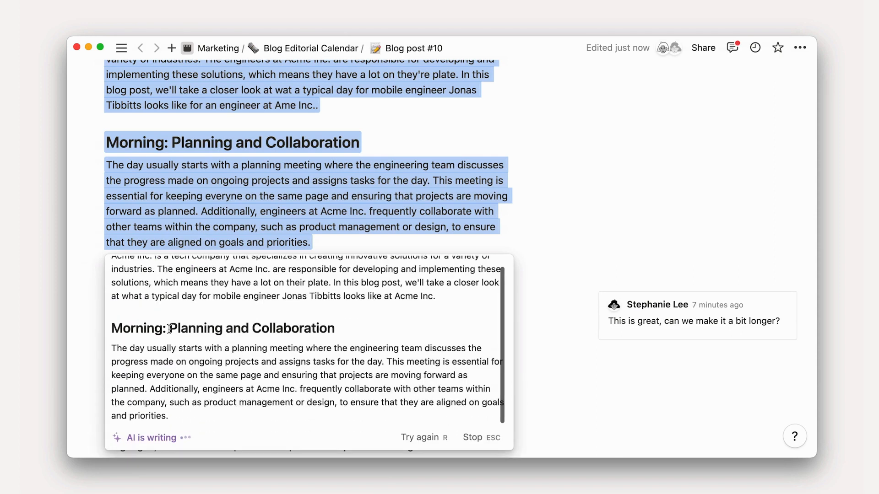
click(174, 340)
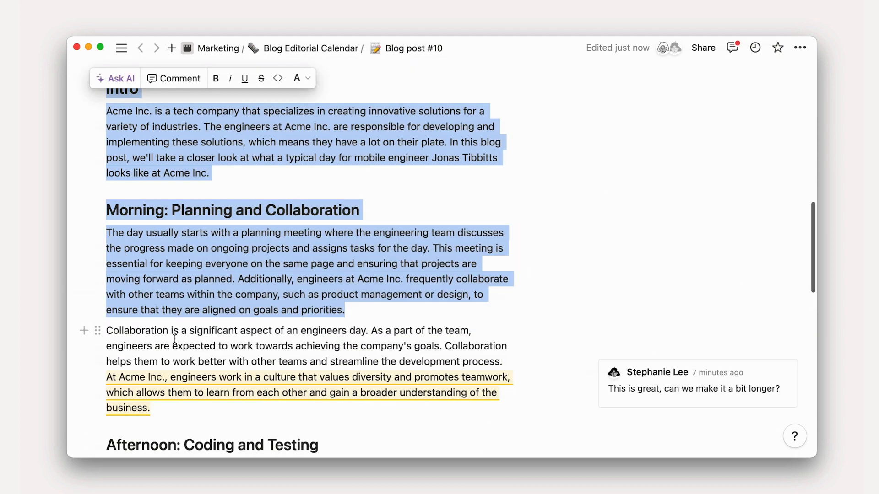
click(505, 415)
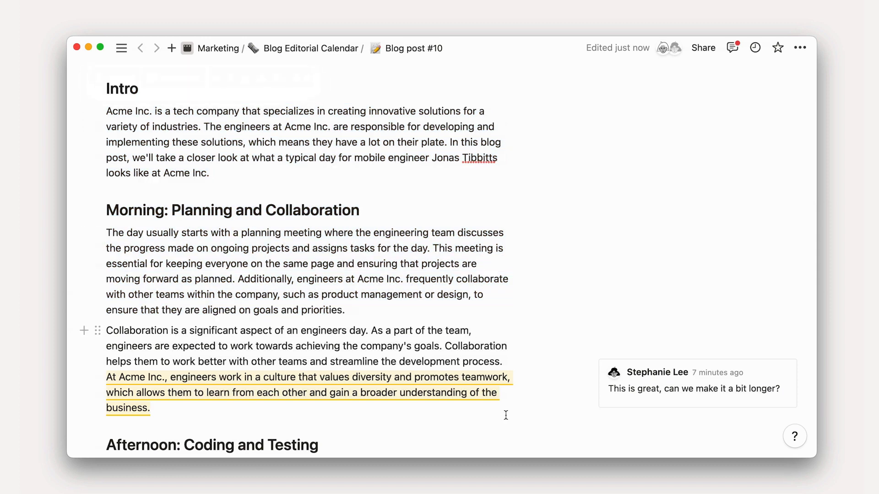
Make the commented sentence about Acme Inc.'s culture of diversity and teamwork longer with AI
mouse_move(623, 392)
drag(119, 380, 108, 379)
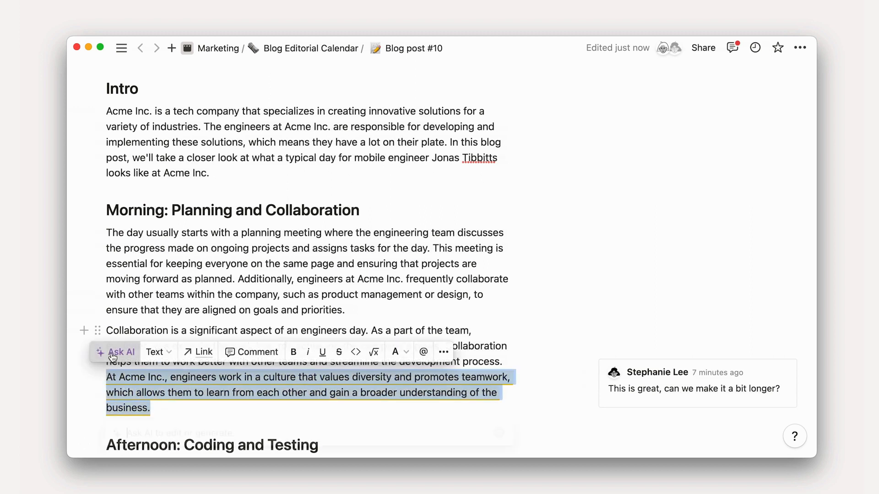
click(112, 356)
click(126, 373)
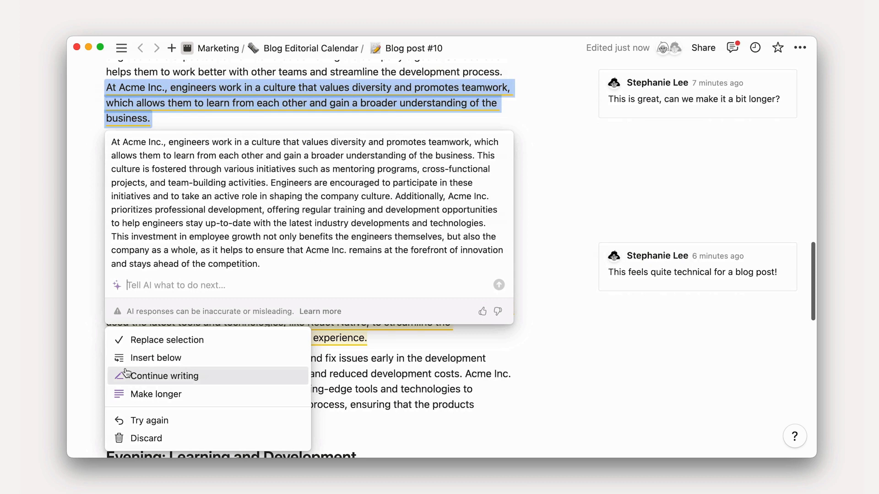
Ask AI to include a sentence about the book club in the lengthened passage, and replace the original selection with the result
text(include a sentence about the)
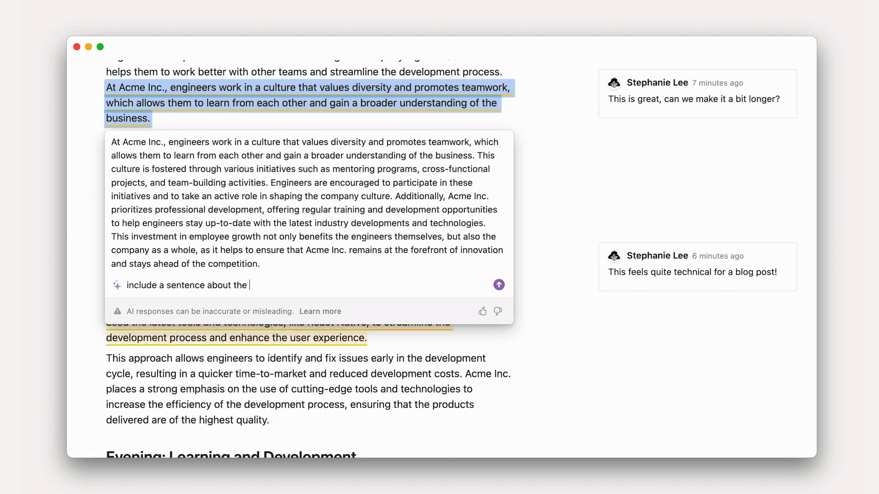
text(club this engineer is in)
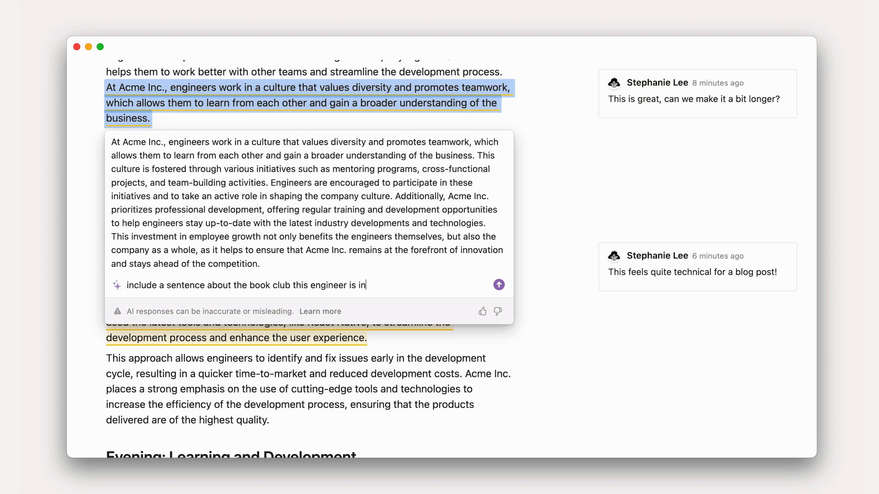
key(Return)
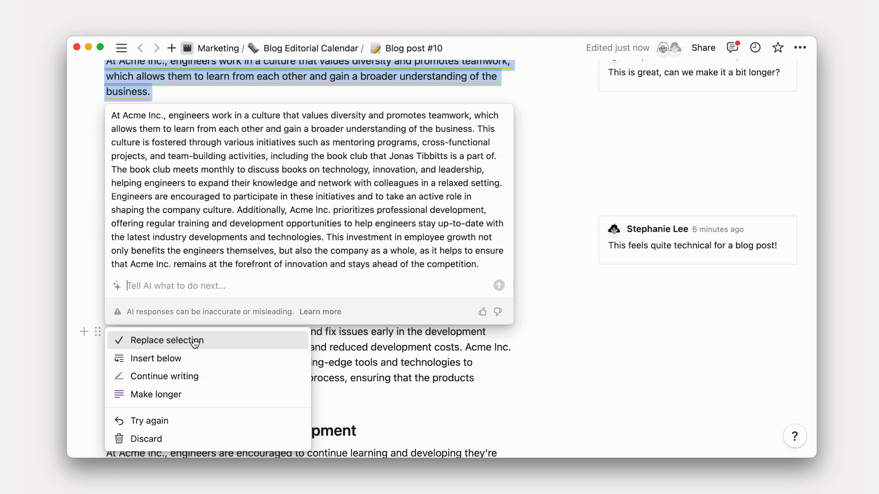
click(195, 341)
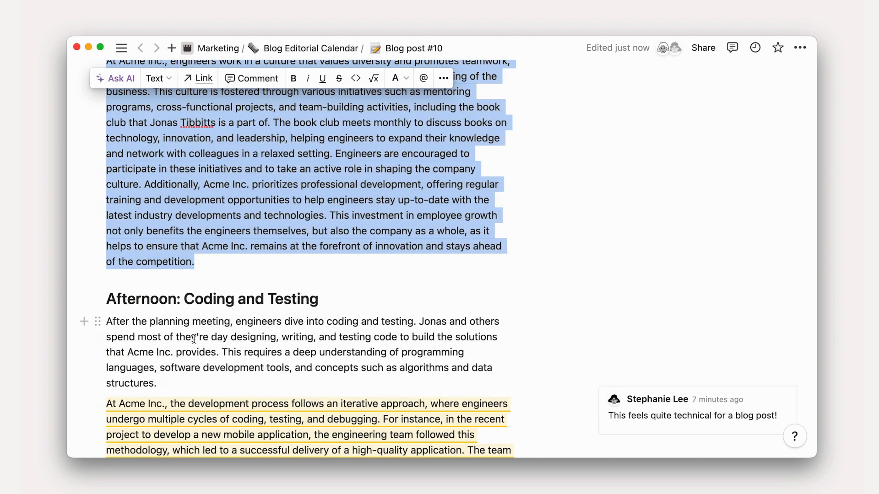
click(238, 274)
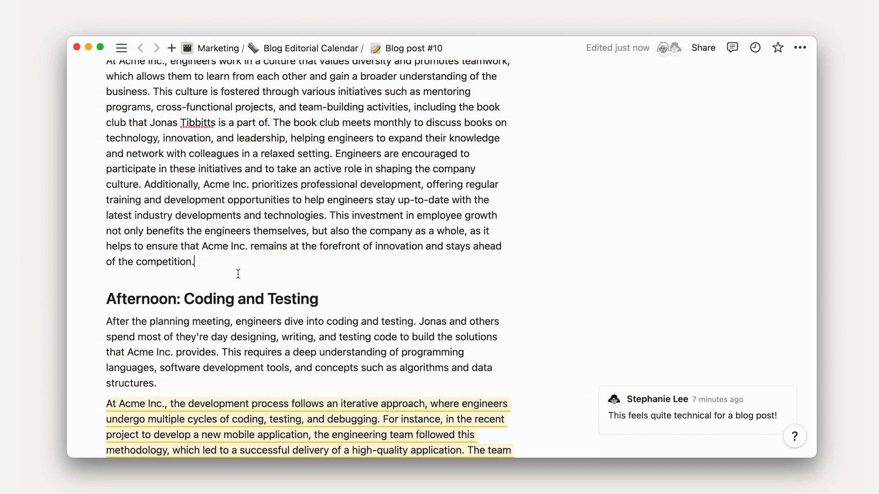
Simplify the language of the commented development-process paragraph under Afternoon: Coding and Testing with AI and replace the original text
scroll(238, 274, down, 5)
click(240, 253)
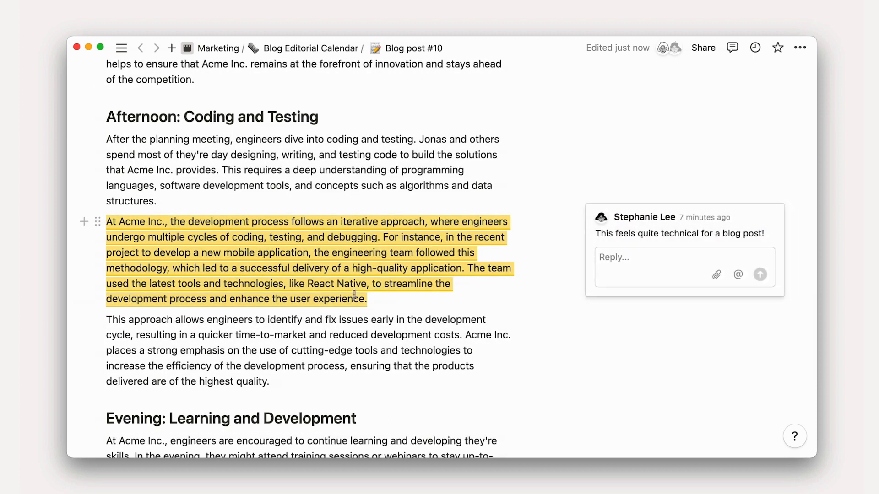
drag(376, 300, 108, 221)
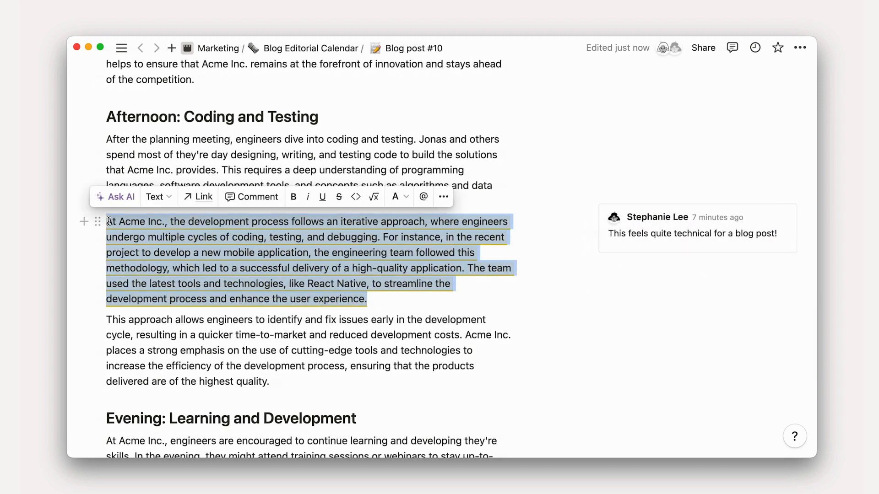
click(112, 201)
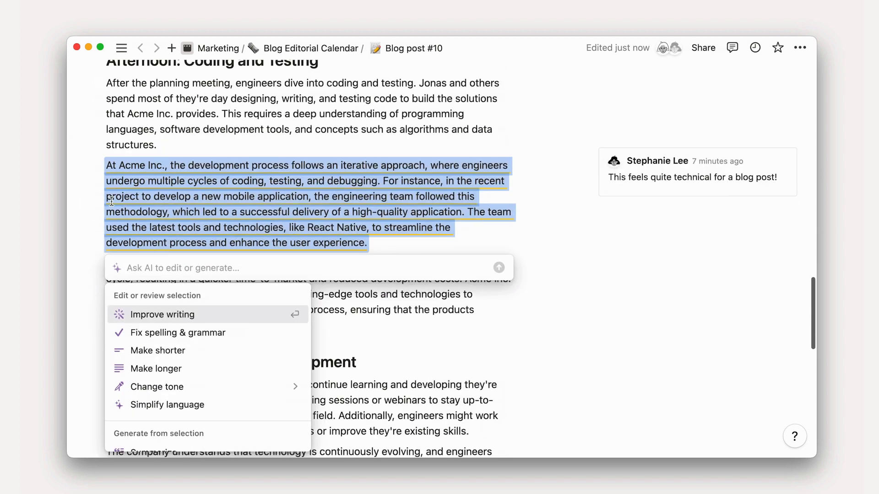
click(154, 407)
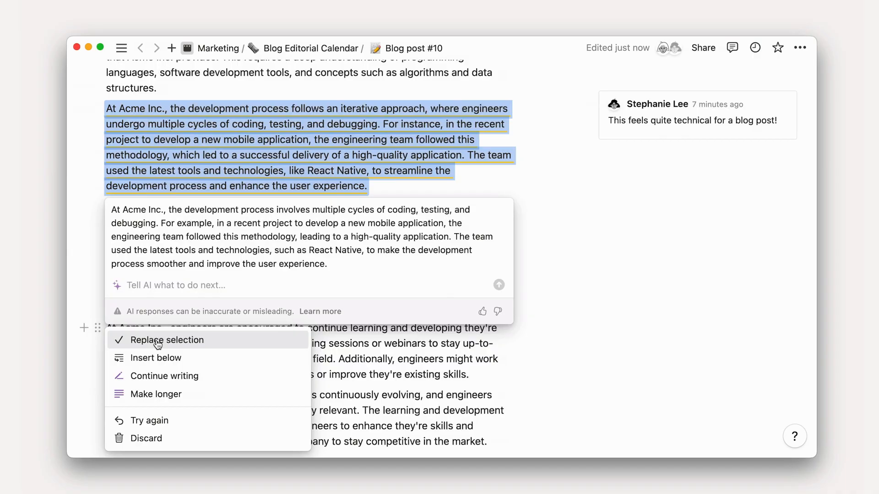
click(153, 339)
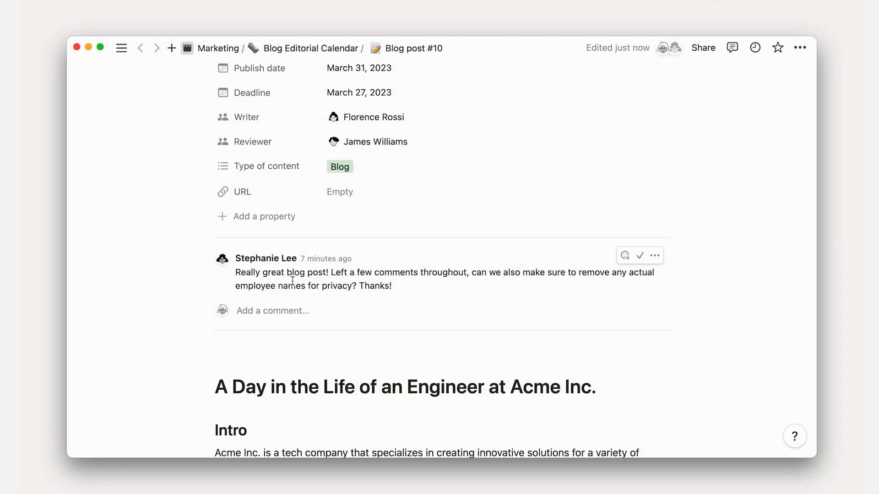
Ask AI to replace the names throughout the article, from the Intro paragraph to the end of the Conclusion
scroll(218, 373, down, 3)
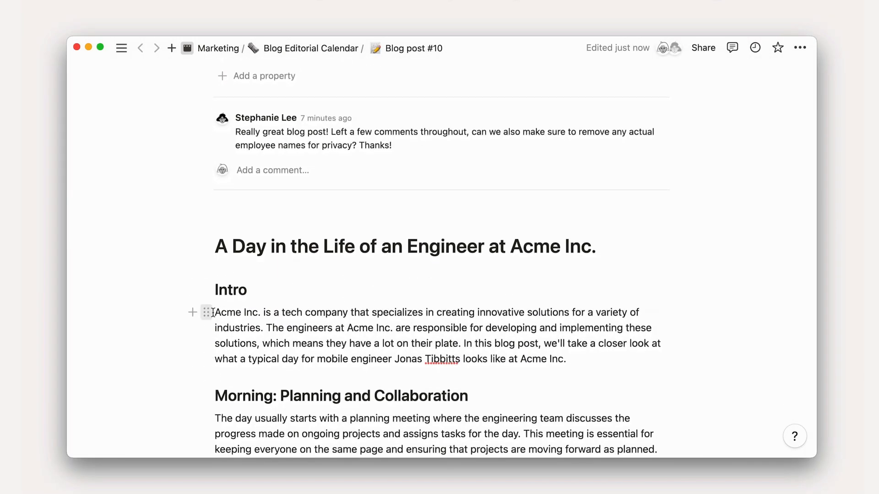
drag(215, 311, 329, 459)
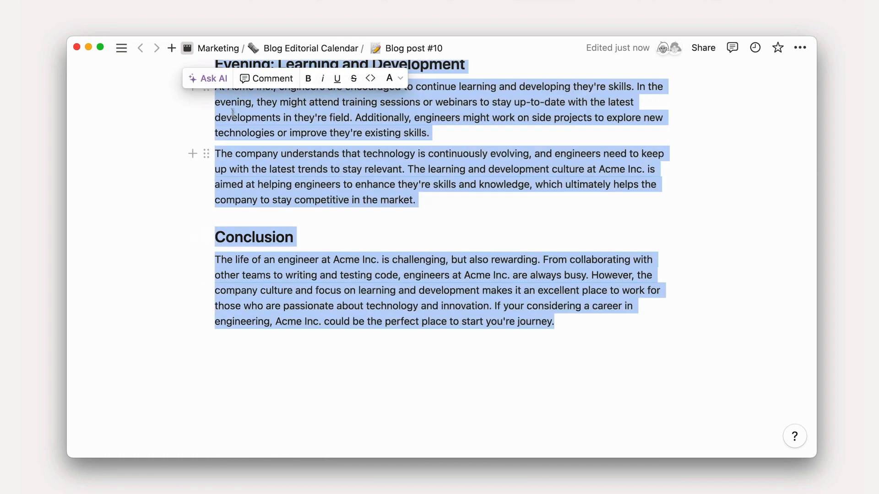
click(208, 78)
text(R)
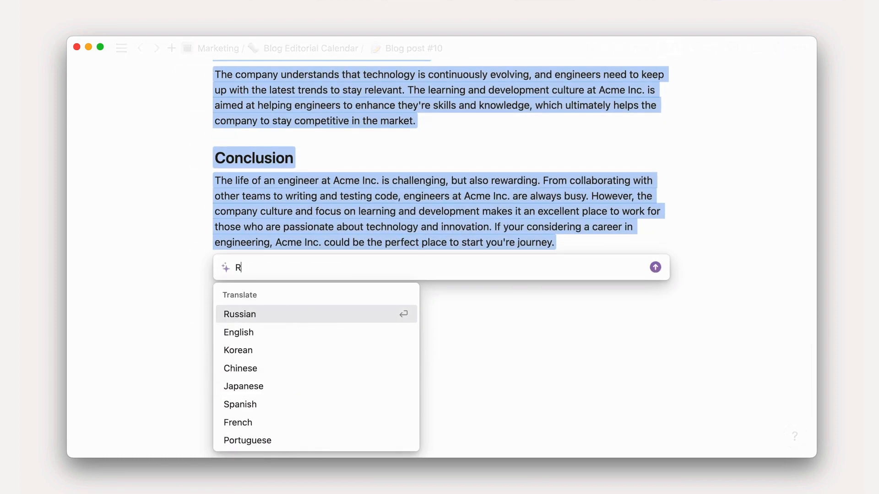
text(eplace names with fake ones)
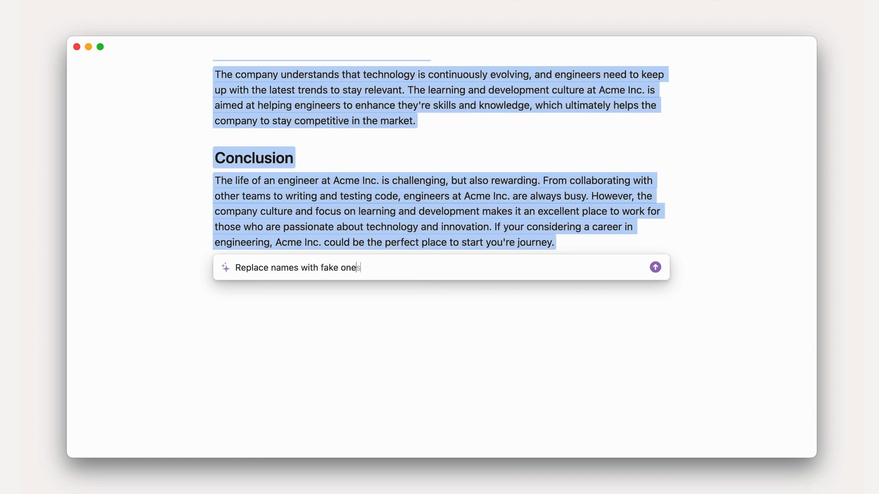
key(Return)
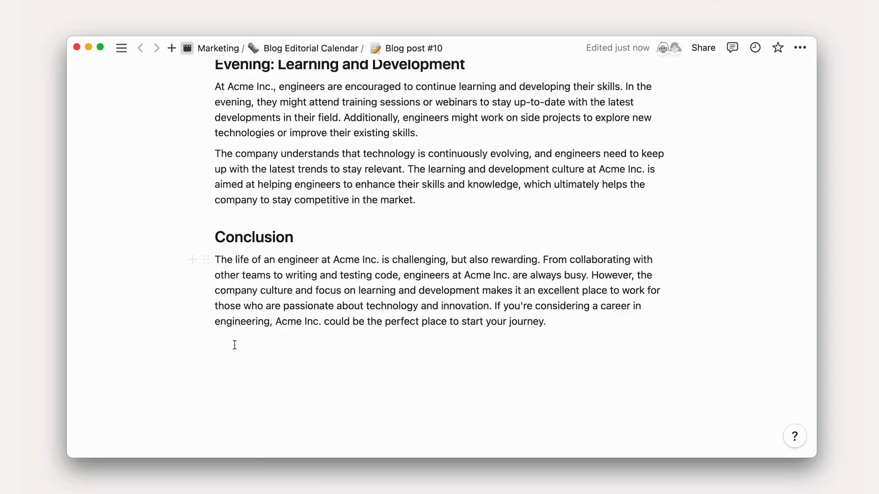
Select all of the article's blocks up to its title and open the block actions
drag(234, 345, 213, 113)
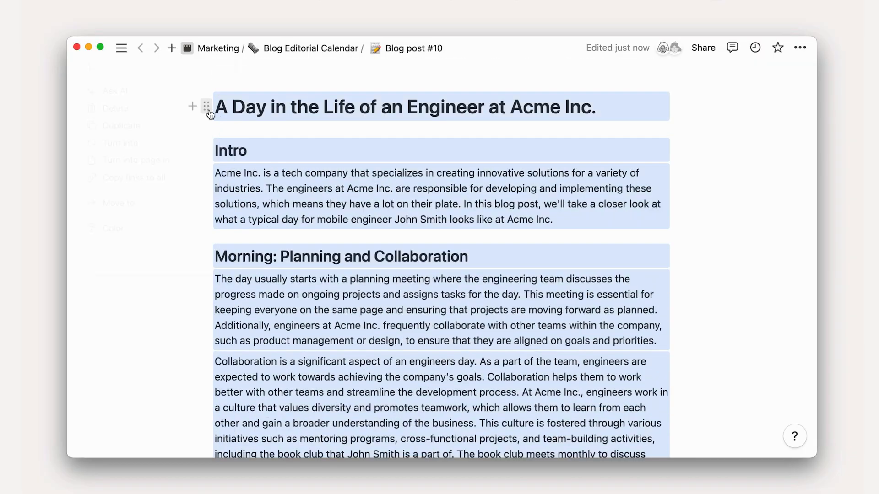